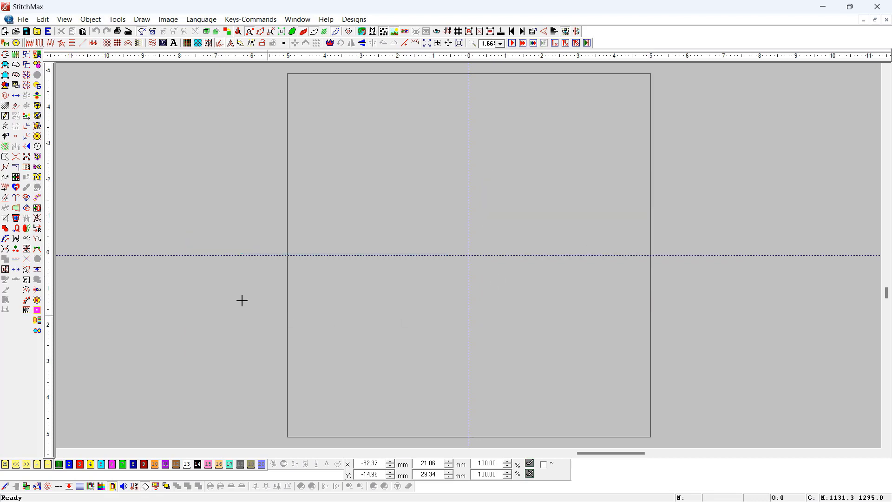
- Draw a circle about 65 mm in diameter to the left of the square frame and apply a Stipple Fill to it
click(167, 144)
click(263, 261)
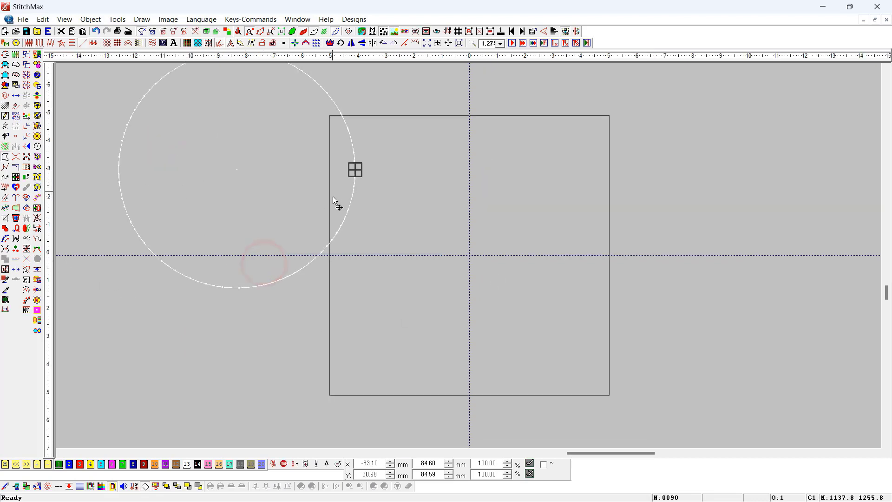
click(163, 42)
- Draw a second circle about 78 mm in diameter left of the first, position it beside it and apply a Water Fill
click(110, 188)
click(155, 265)
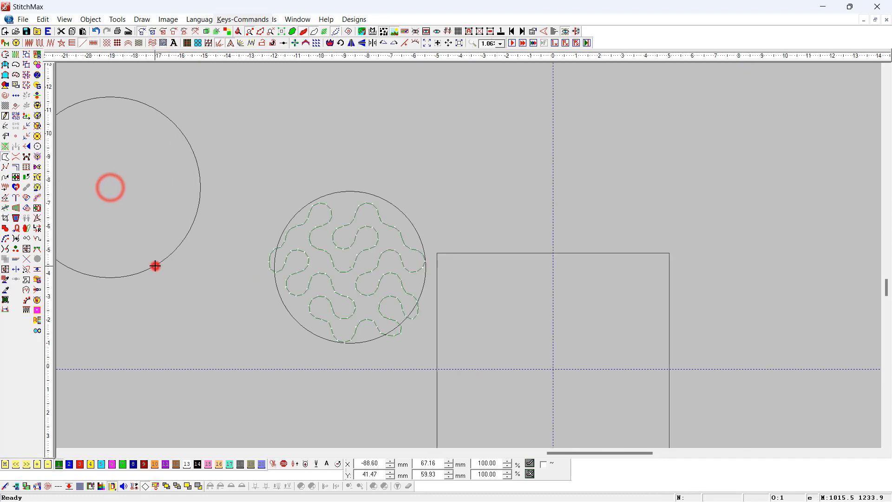
drag(147, 163, 189, 220)
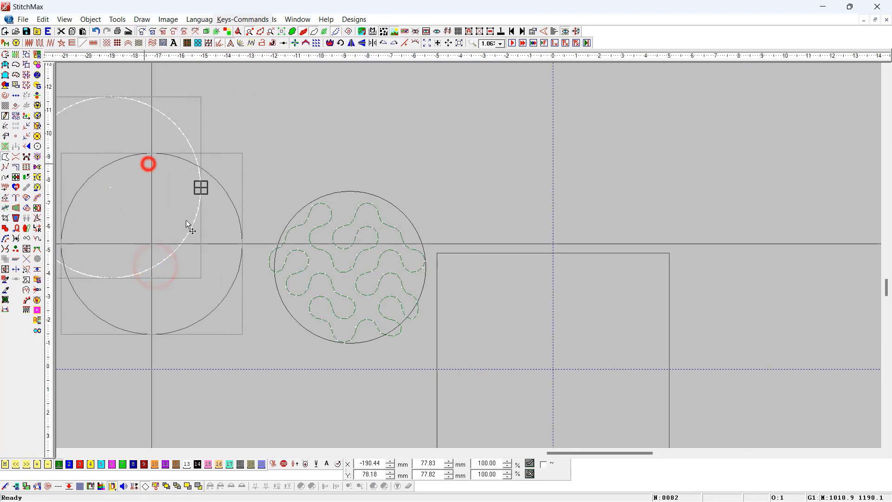
click(200, 43)
click(235, 157)
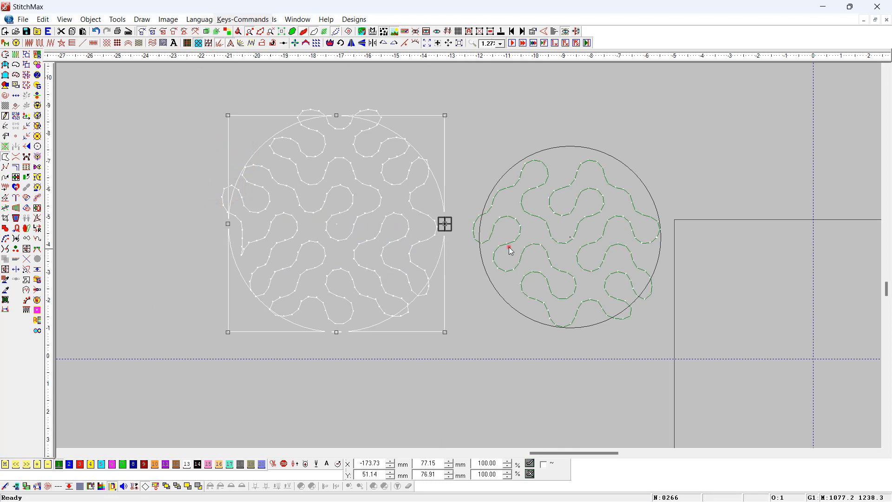
- Set the larger circle's Water Fill size to 5 mm
click(510, 250)
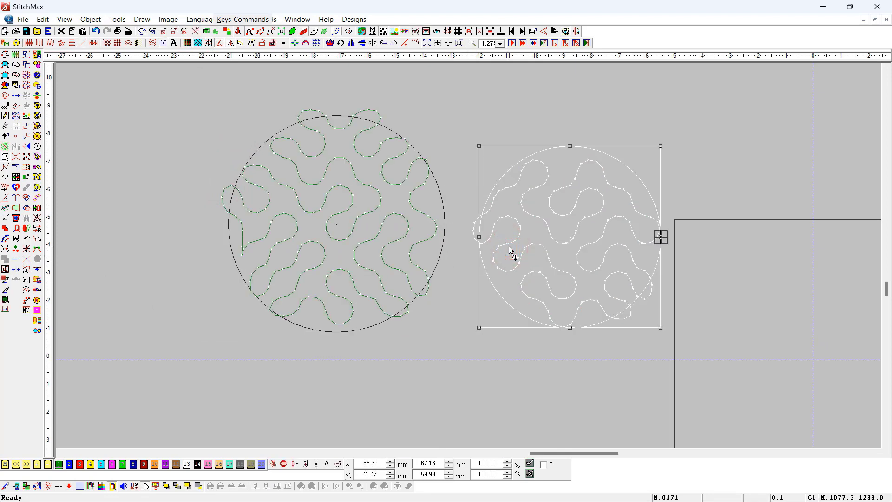
double_click(403, 231)
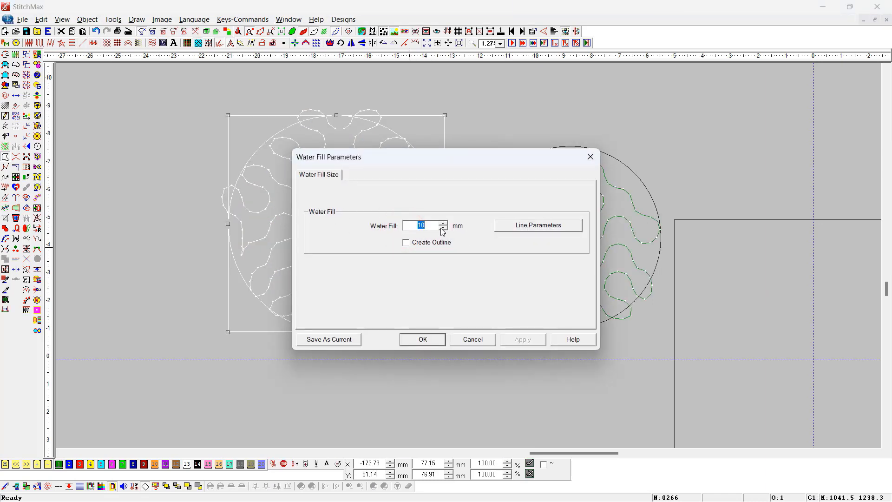
drag(380, 154, 600, 150)
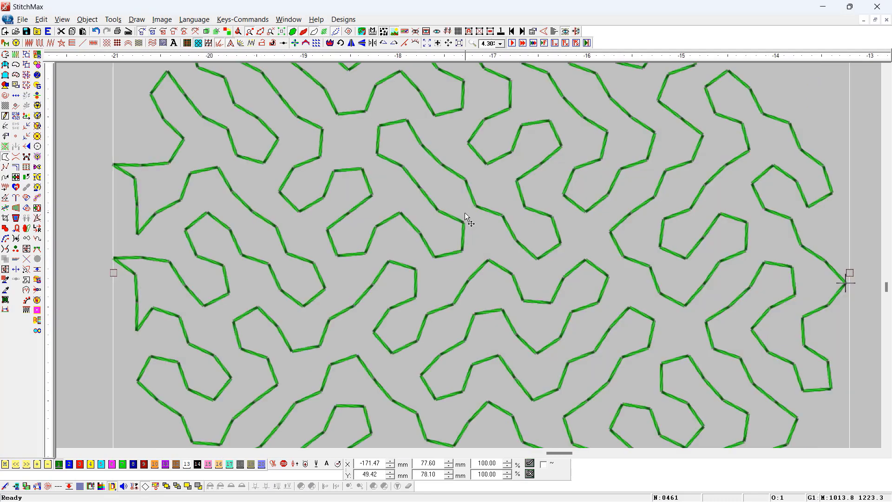
scroll(464, 213, down, 3)
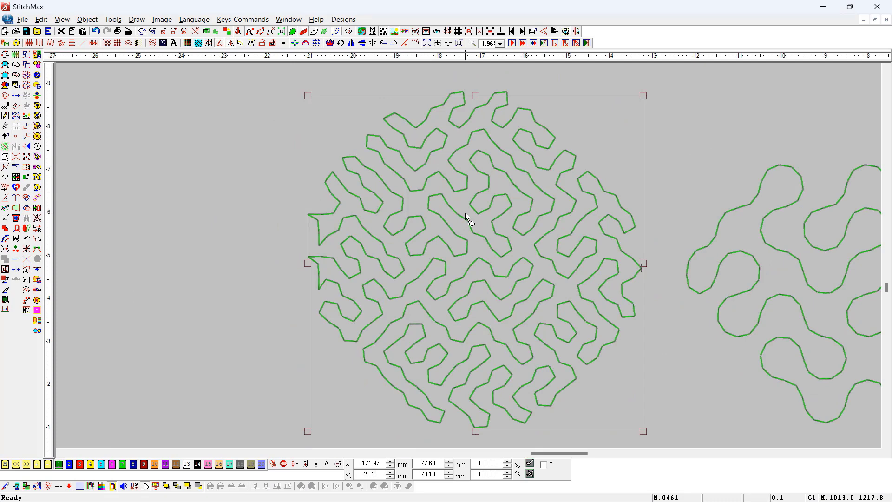
- Place a copy of the water-filled circle to its left and switch the workspace background to black
double_click(478, 239)
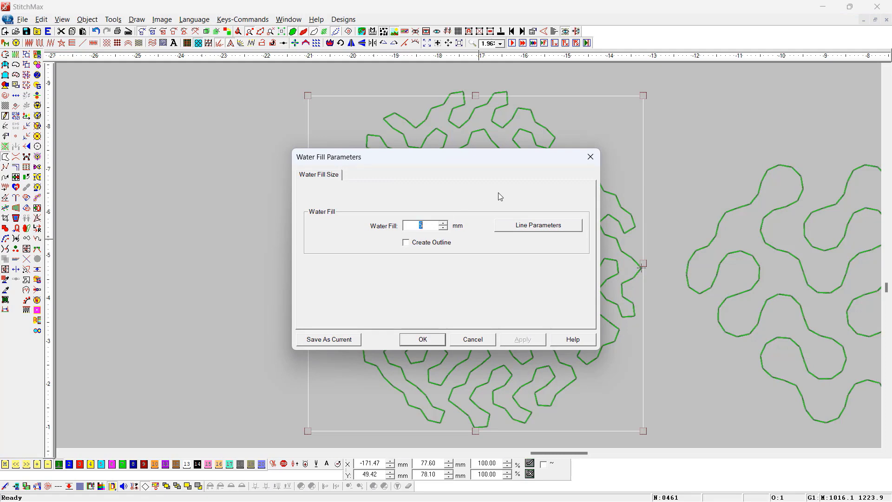
key(Return)
scroll(509, 264, down, 1)
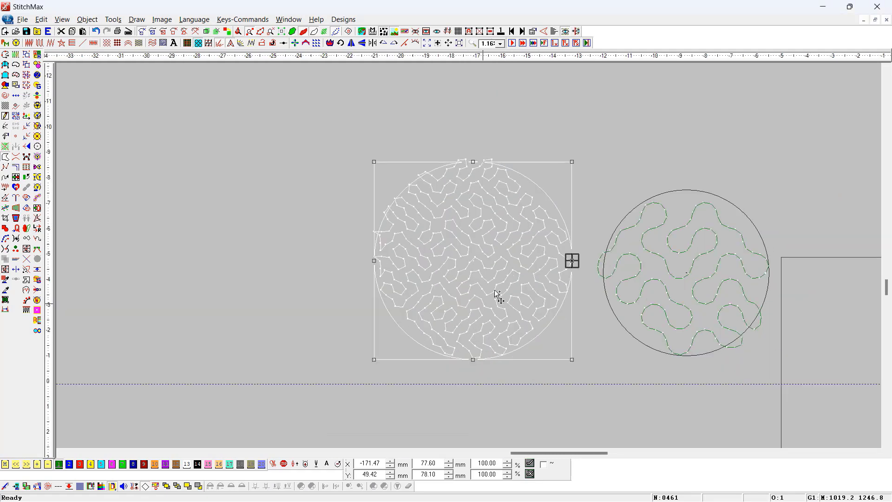
drag(494, 289, 260, 284)
scroll(323, 307, down, 2)
key(b)
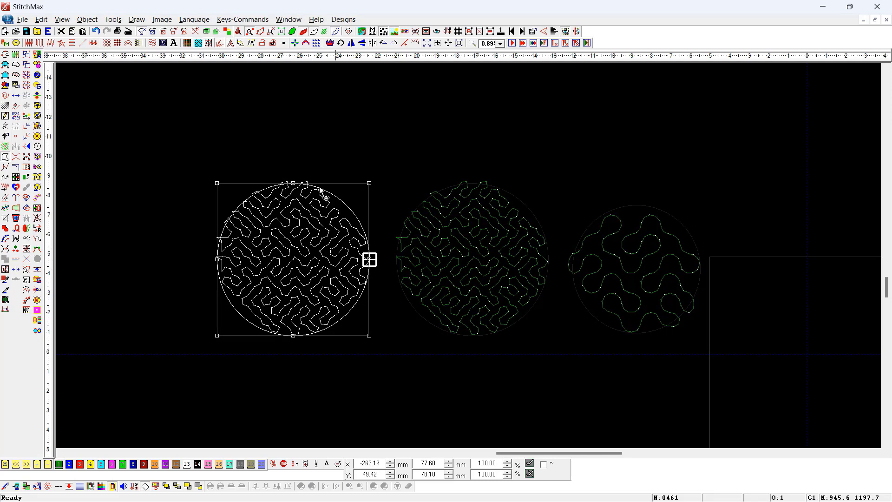
- Turn on Create Outline for the copied circle's 5 mm Water Fill and apply it
click(298, 198)
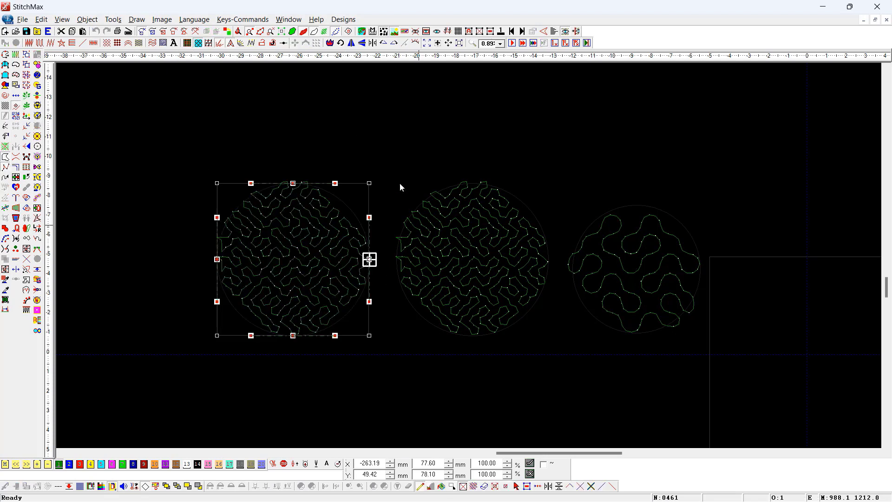
double_click(354, 242)
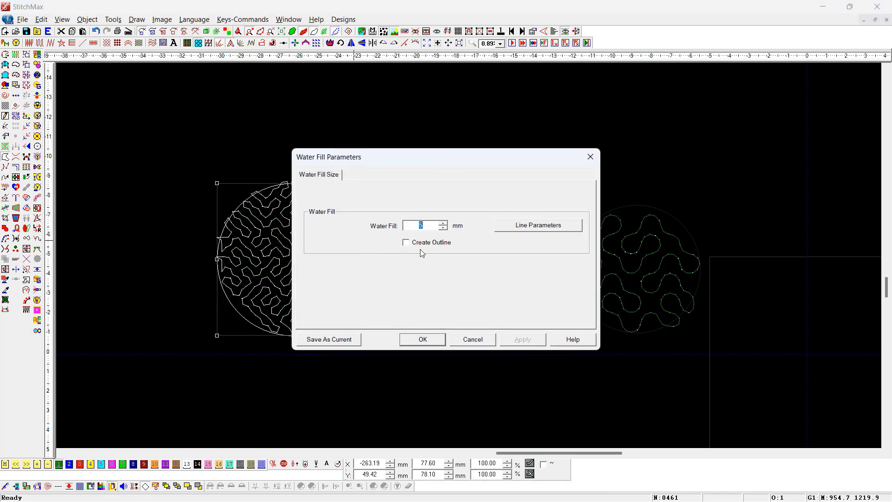
click(421, 242)
click(422, 339)
click(392, 398)
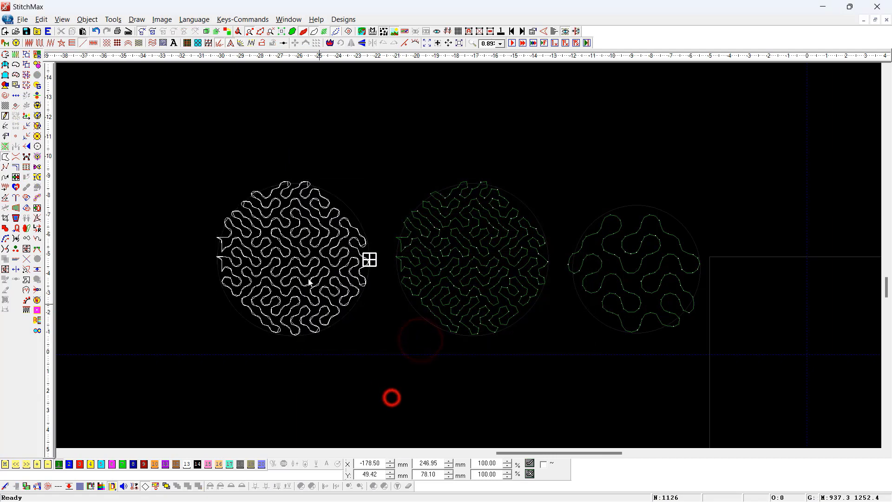
- Examine the Line Fill Parameters of the outline generated from the copied circle's water fill
click(303, 253)
drag(373, 140, 239, 306)
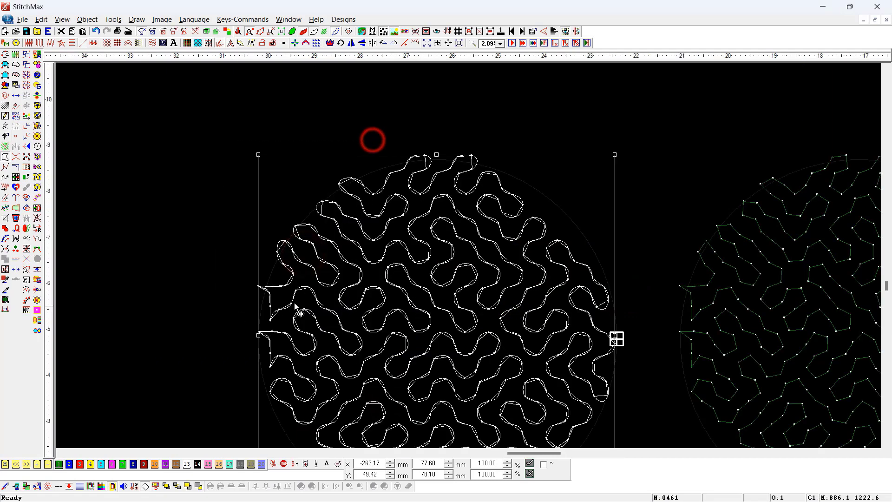
double_click(378, 311)
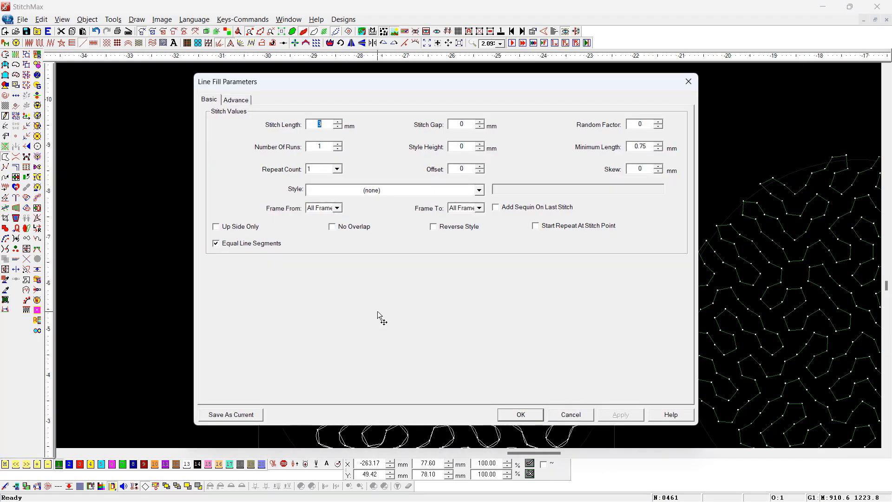
key(Return)
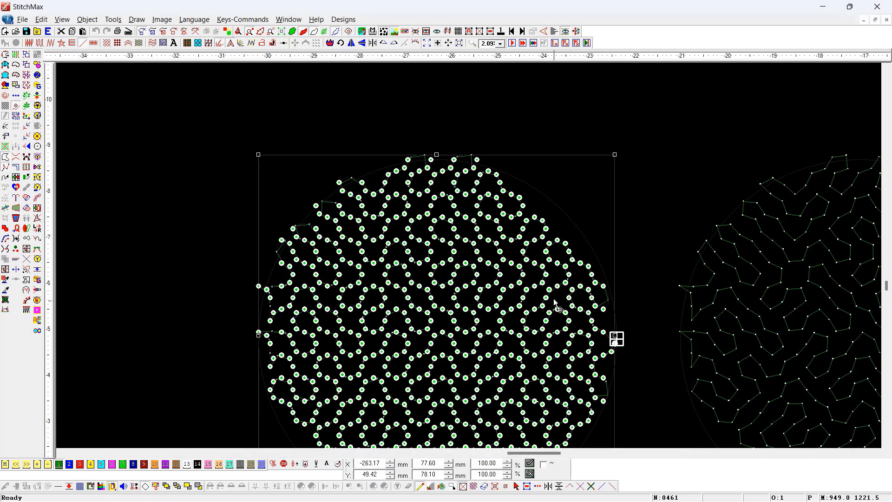
- Move one node of the generated outline outward near the circle's upper right edge, and delete this outline
drag(613, 229, 496, 280)
drag(552, 183, 606, 124)
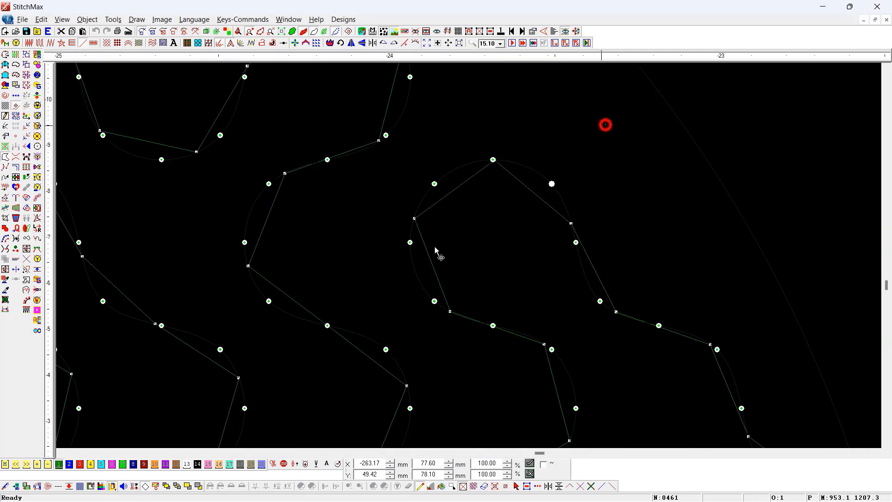
key(Return)
scroll(550, 216, down, 5)
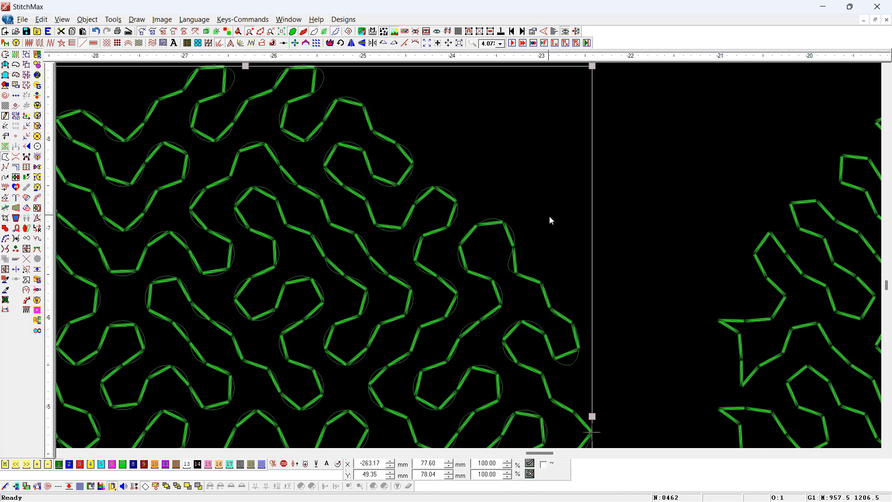
scroll(548, 215, down, 4)
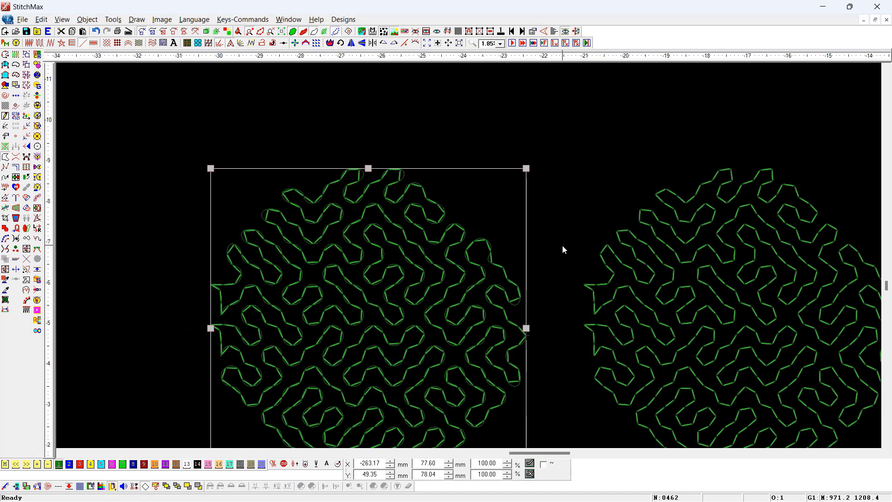
key(Delete)
- Set the line stitch length of the remaining 5 mm water-filled circle to 2 mm
click(740, 326)
scroll(734, 323, down, 3)
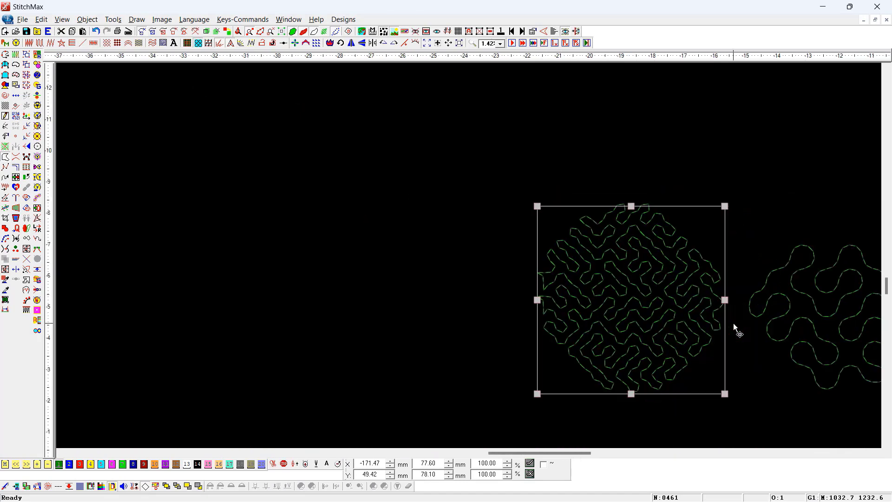
drag(550, 203, 685, 381)
right_click(684, 380)
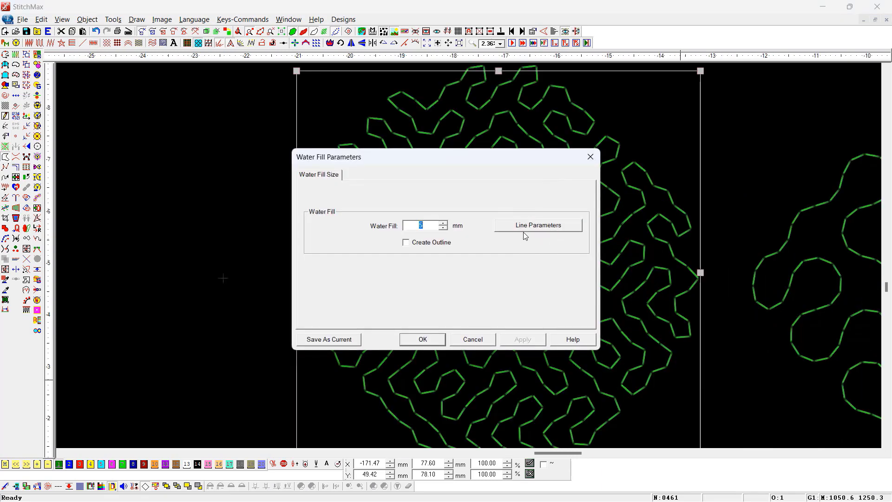
click(537, 228)
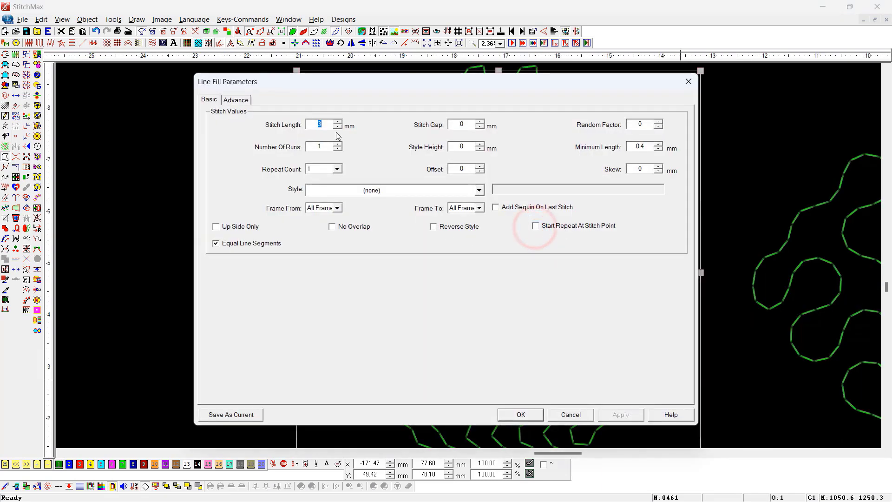
key(Return)
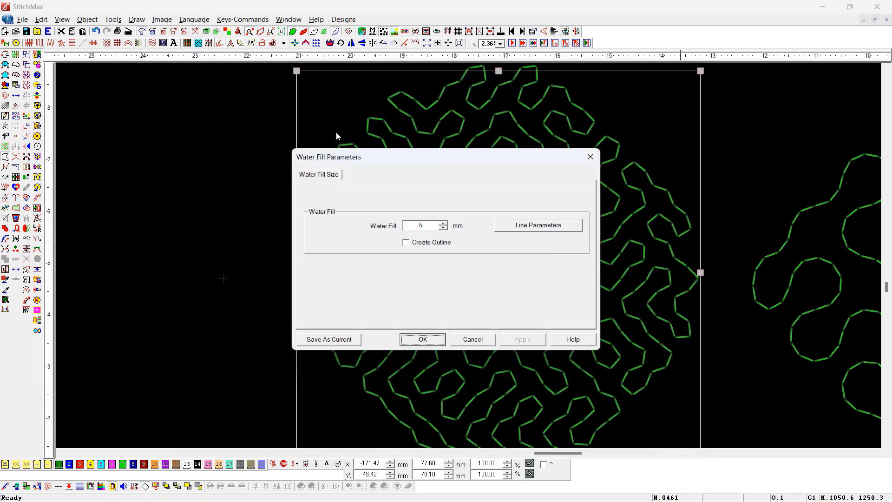
key(Return)
- Set the water fill's line parameters to repeat count 5, offset 0.25 and skew 0.5 mm
right_click(336, 133)
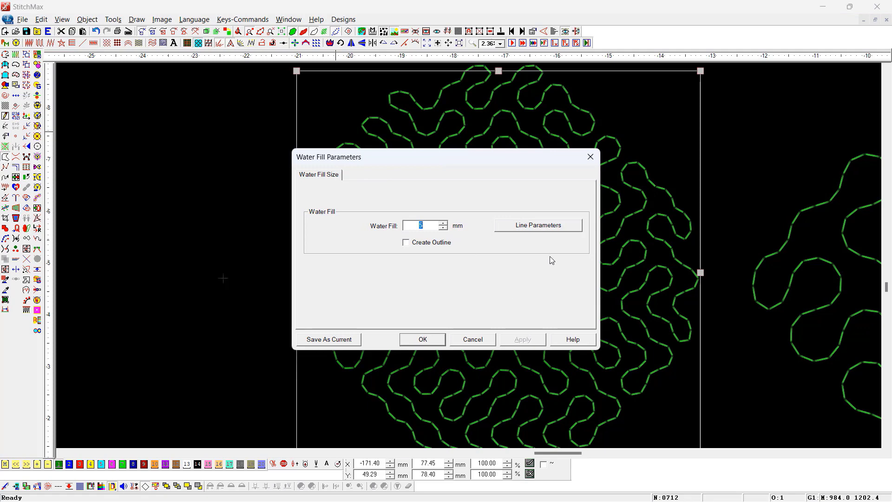
click(545, 227)
click(327, 169)
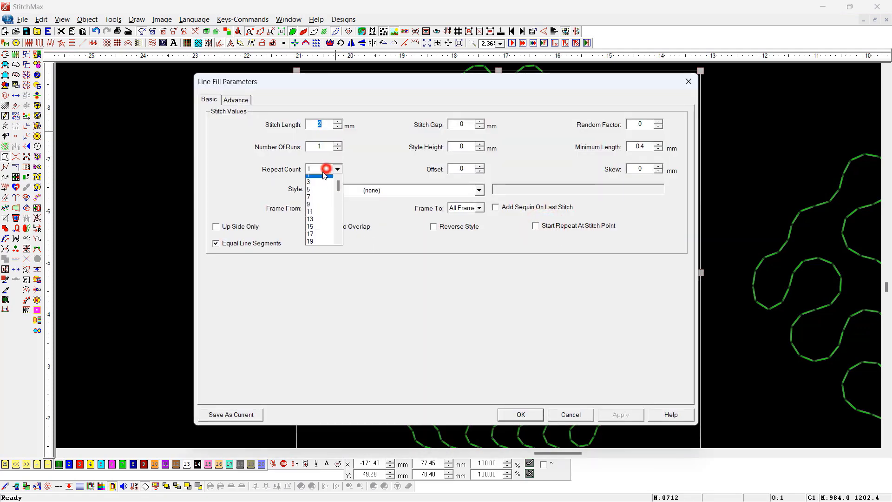
click(319, 193)
double_click(462, 169)
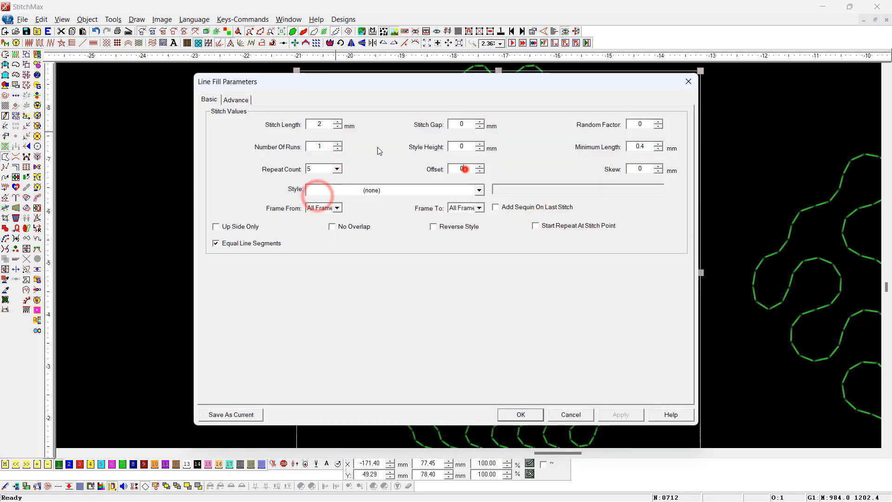
text(.25)
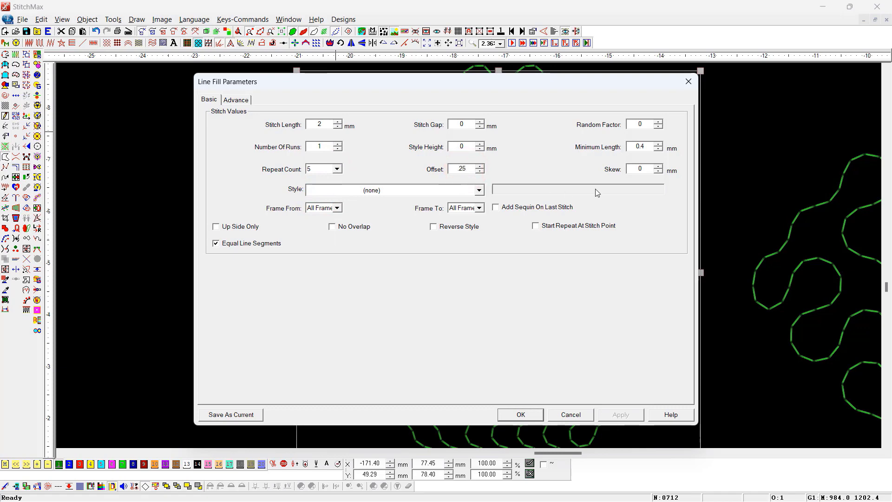
double_click(644, 169)
key(Return)
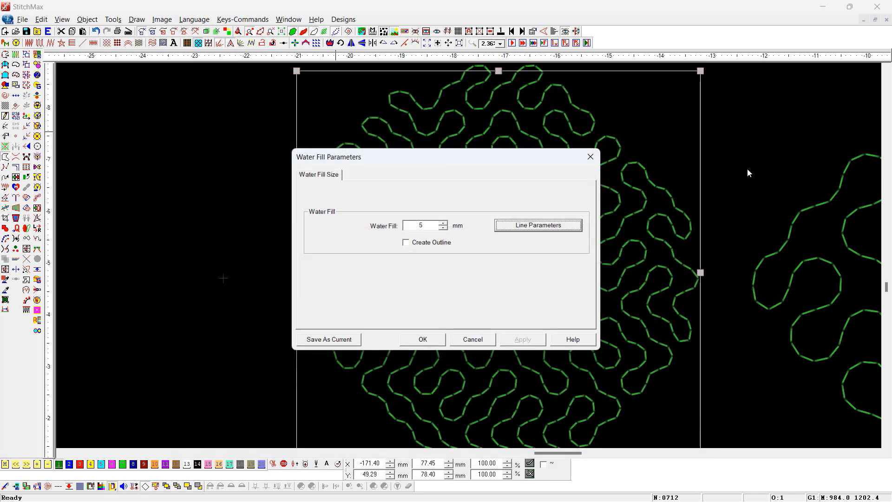
key(Return)
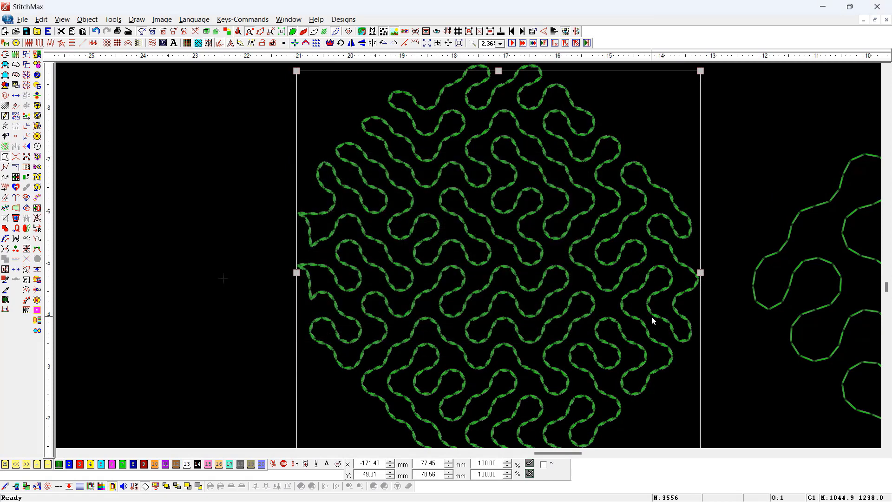
- Inspect the repeated stitches up close in the stitch-point display and set the water fill's line stitch length to 3 mm
drag(473, 231, 410, 338)
drag(449, 168, 503, 313)
key(t)
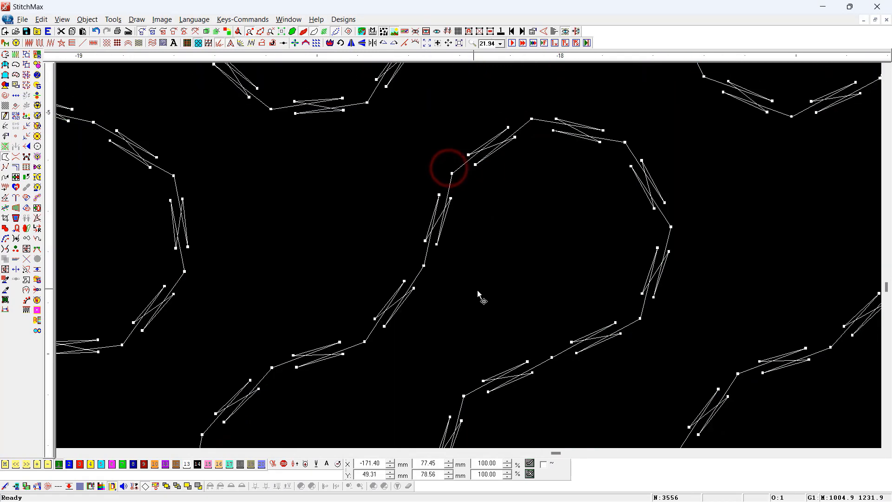
key(alt+Return)
click(540, 227)
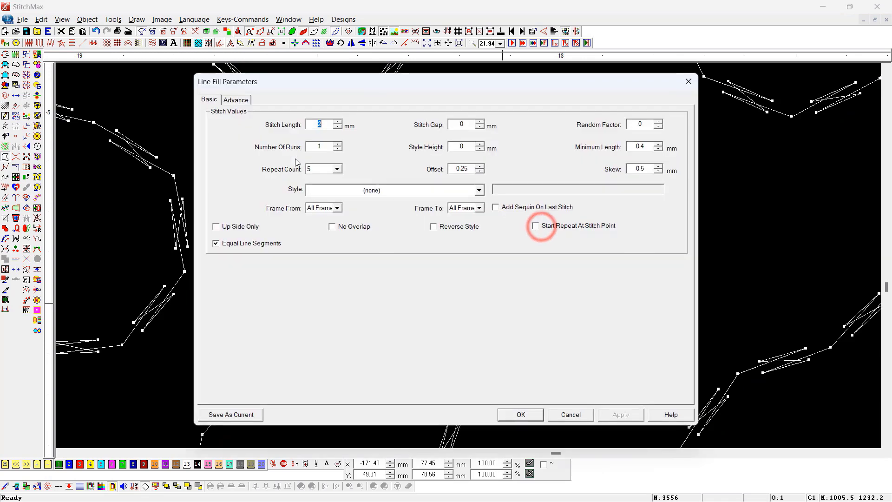
text(3)
key(Return)
key(Return)
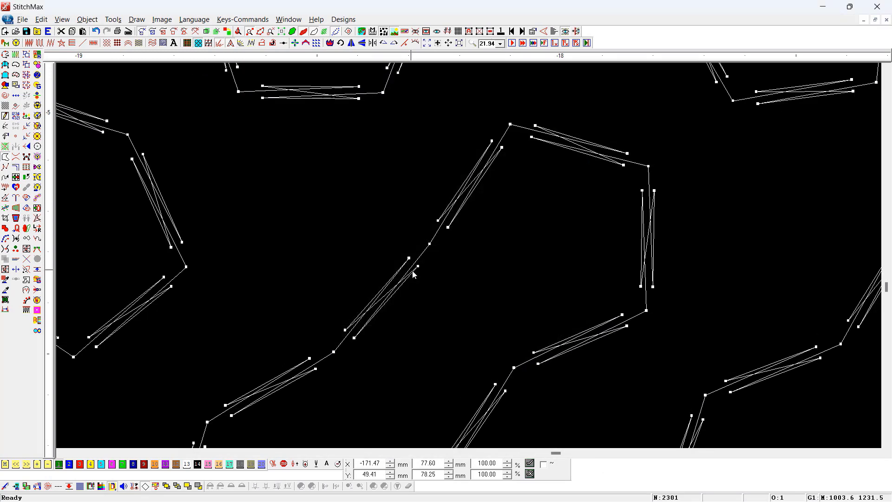
- Set the stitch gap in the water fill's line parameters to 1 mm
key(alt+Return)
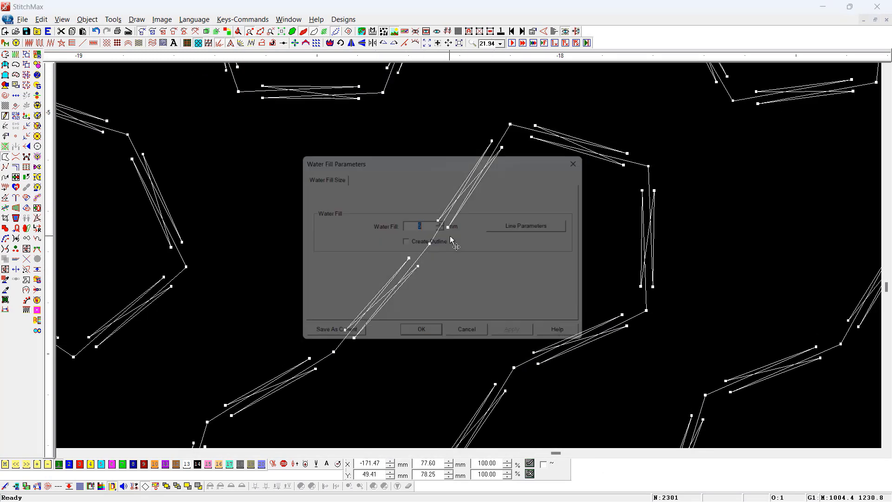
click(535, 225)
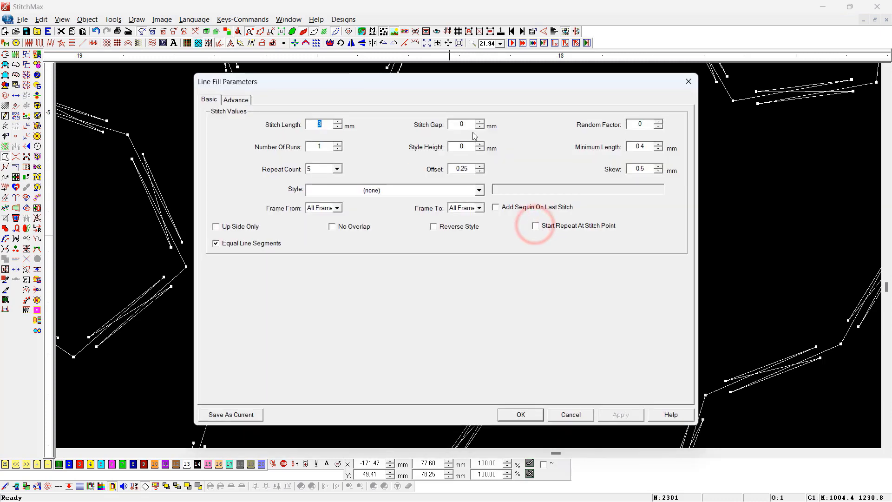
drag(468, 125, 322, 113)
text(1)
key(Return)
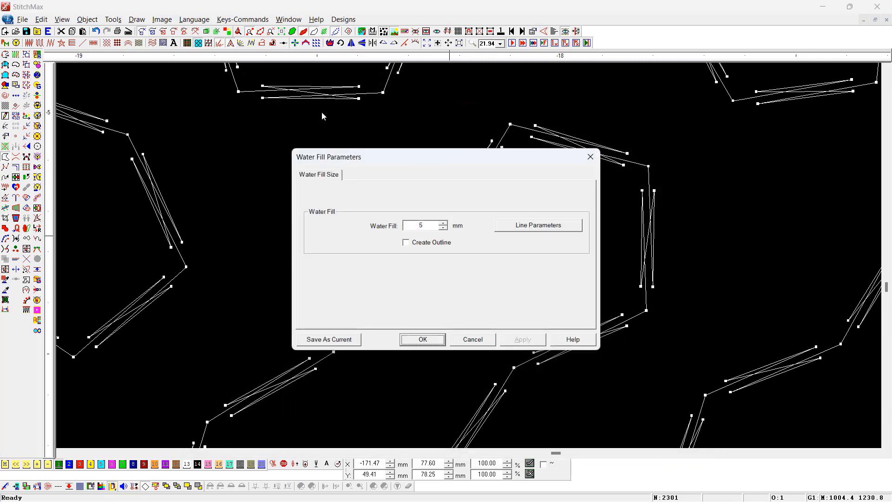
key(Return)
scroll(383, 126, down, 1)
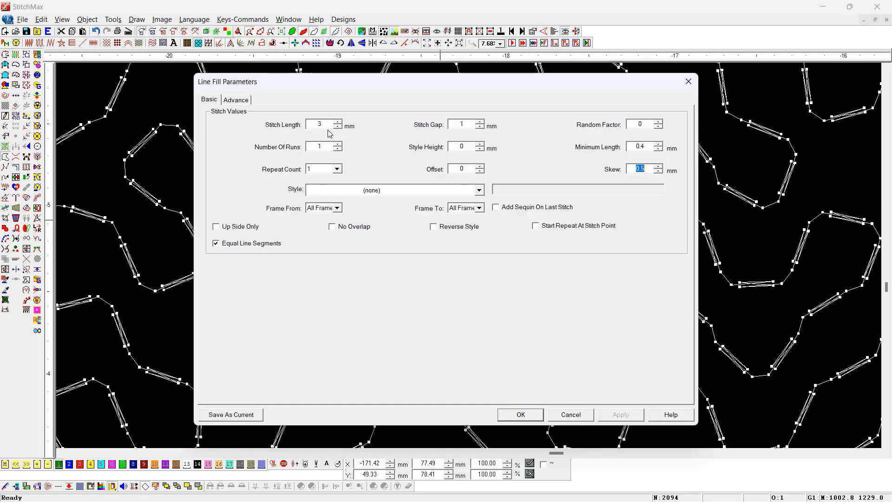
- Set the water fill's line parameters to repeat count 1, offset 0, skew 0 and 2 runs
text(0)
key(Return)
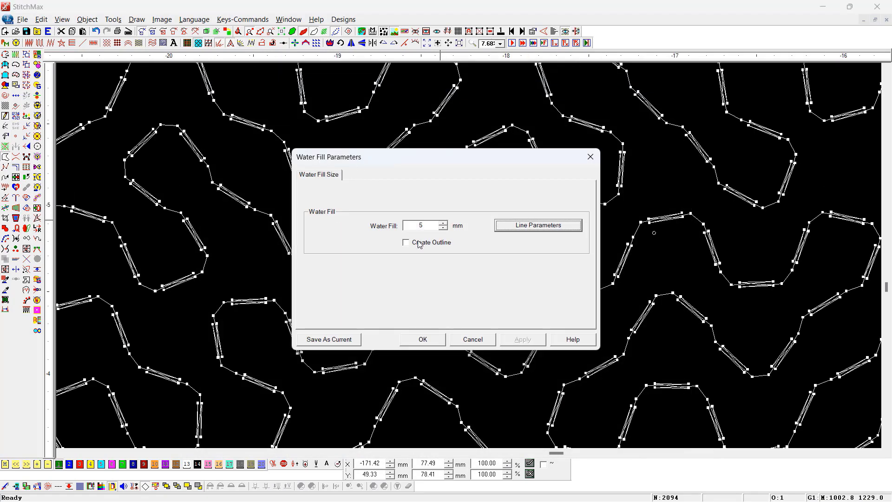
click(554, 232)
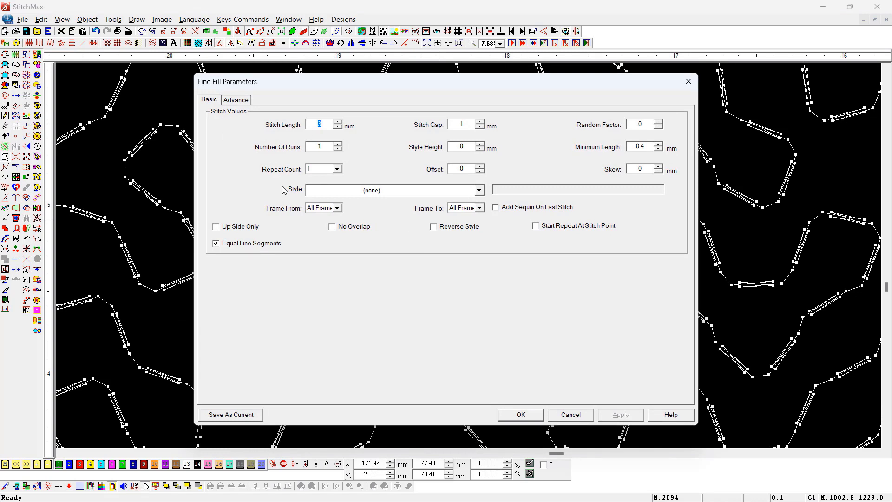
double_click(324, 147)
key(Return)
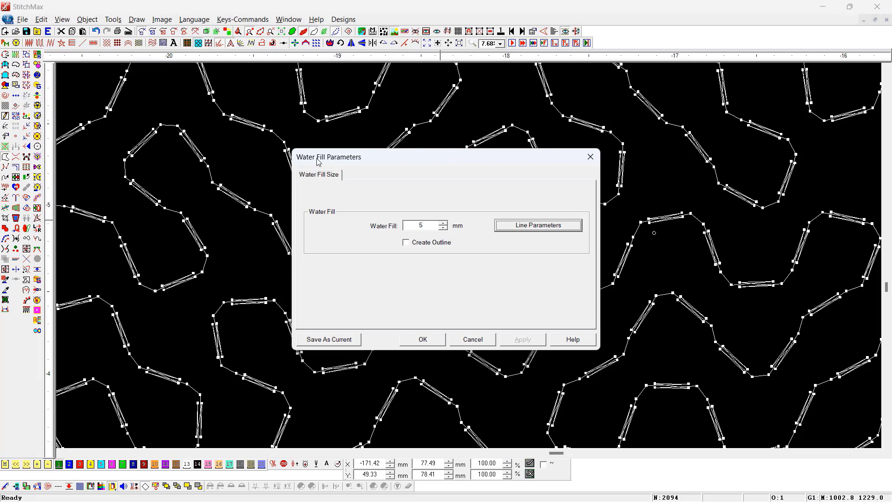
click(423, 339)
scroll(418, 346, down, 3)
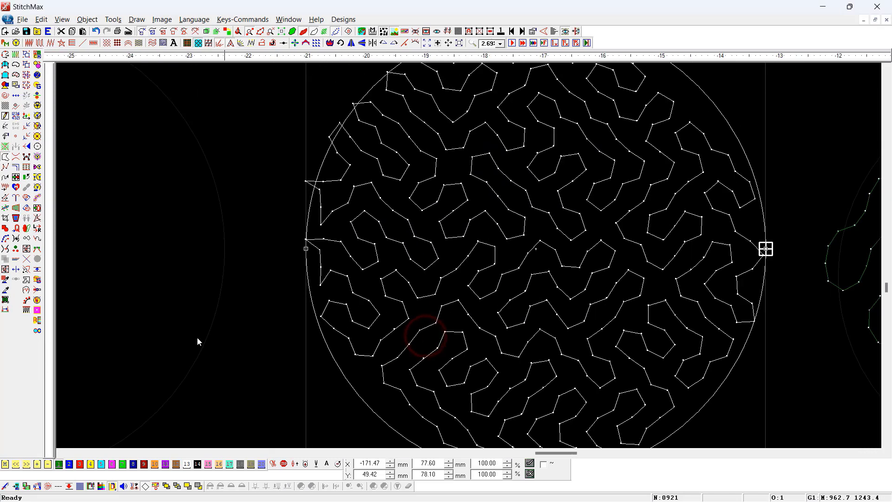
- Trace the stitch path of the water-filled circle stitch by stitch to examine how the runs are sewn
click(195, 340)
key(z)
drag(705, 223, 145, 352)
scroll(480, 319, down, 4)
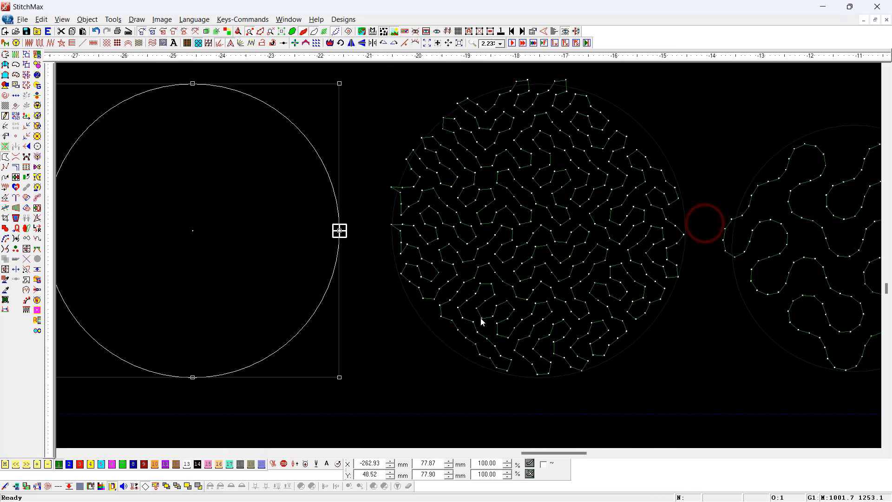
click(482, 281)
scroll(468, 327, up, 1)
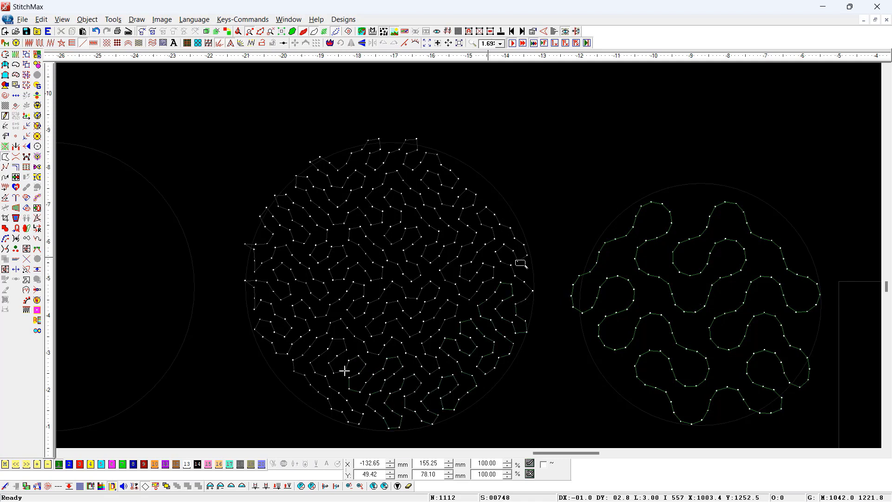
key(Escape)
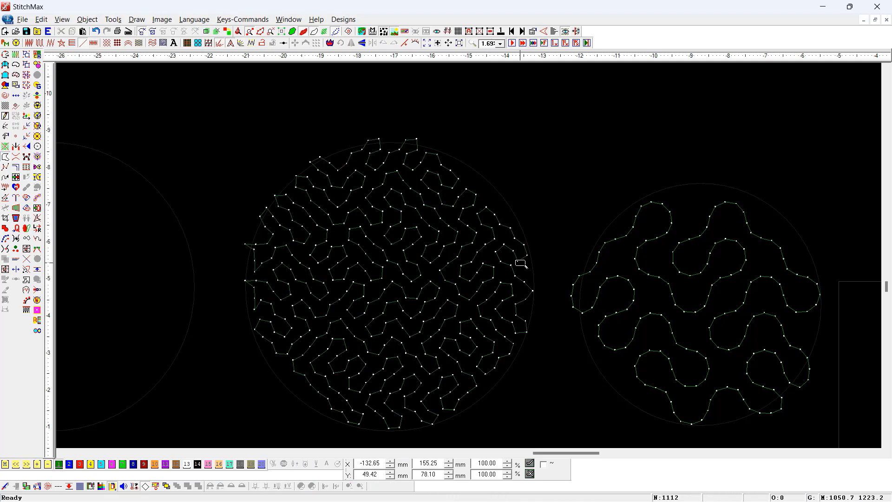
- Set the water fill's number of runs to 1 and minimum length to 1.50 mm, and toggle Equal Line Segments
double_click(469, 255)
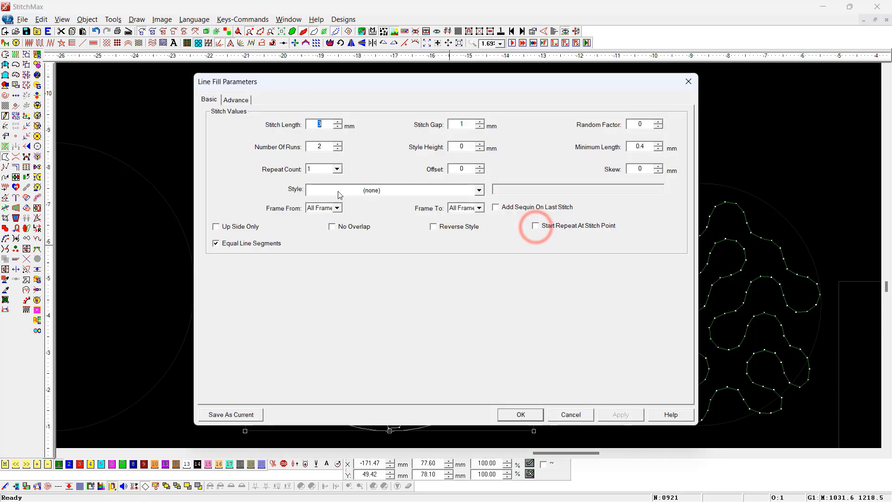
double_click(321, 147)
text(1)
double_click(641, 146)
text(4)
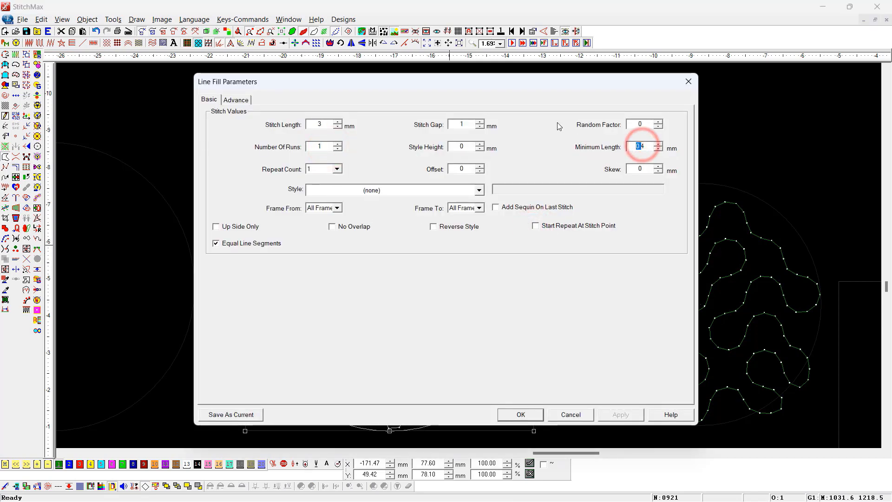
key(BackSpace)
text(1.50)
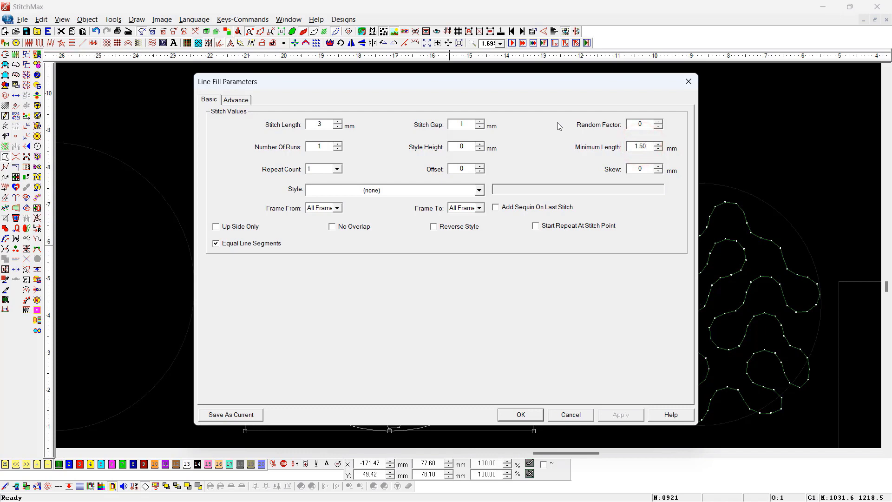
click(235, 243)
click(521, 414)
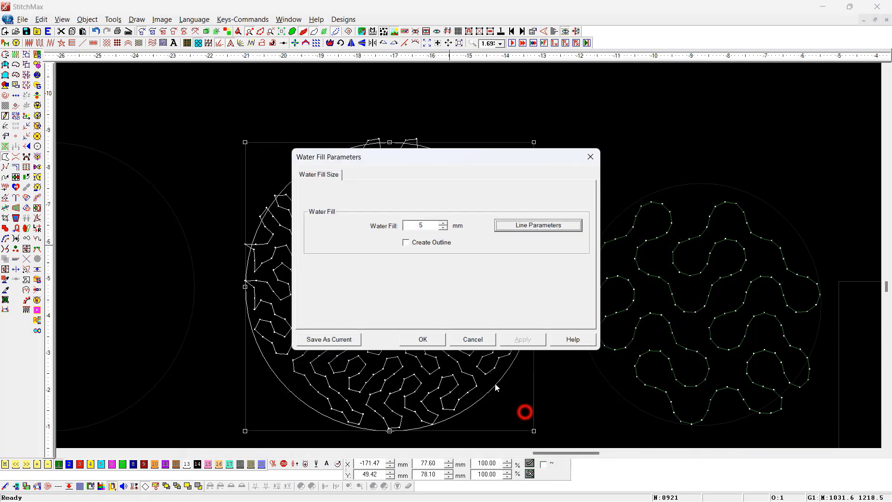
click(437, 336)
- Apply repeated, offset stitches through the water fill's line parameters and inspect them in the stitch-point display
click(432, 225)
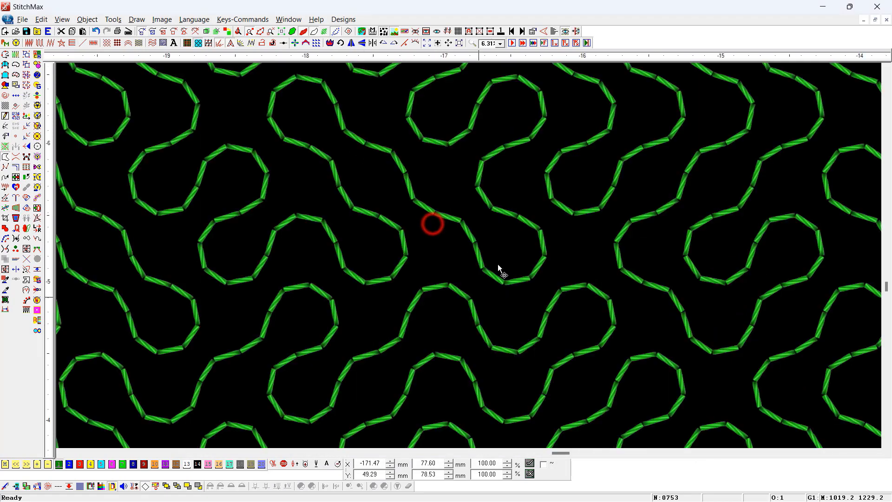
scroll(452, 305, down, 1)
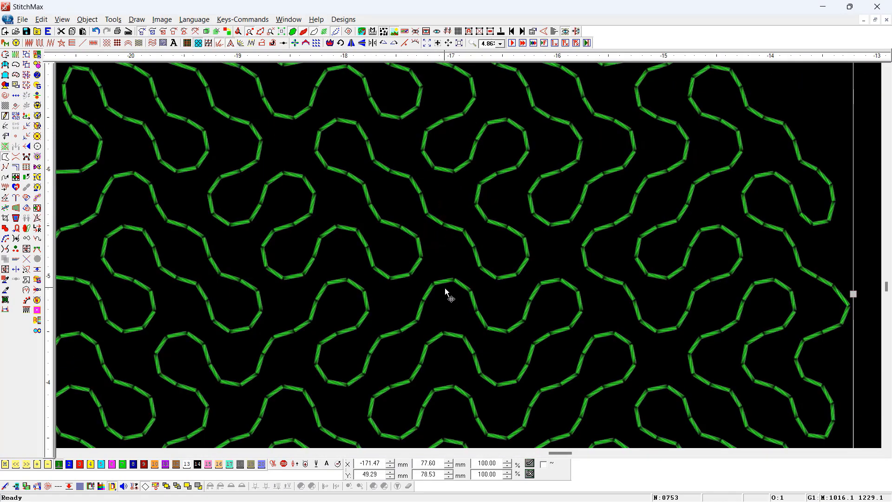
double_click(446, 289)
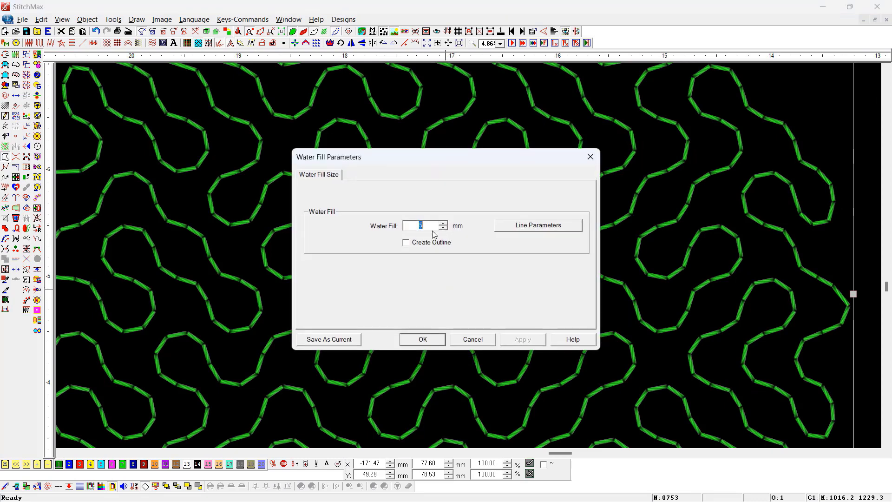
click(539, 225)
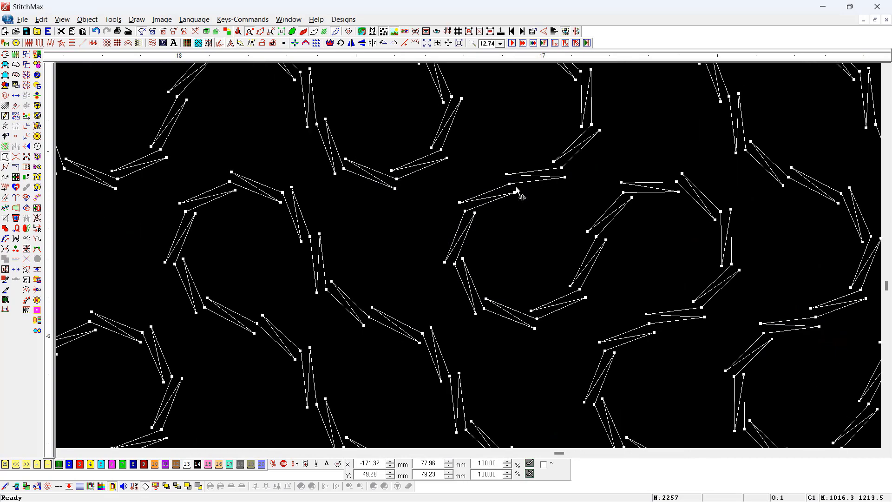
scroll(515, 186, down, 1)
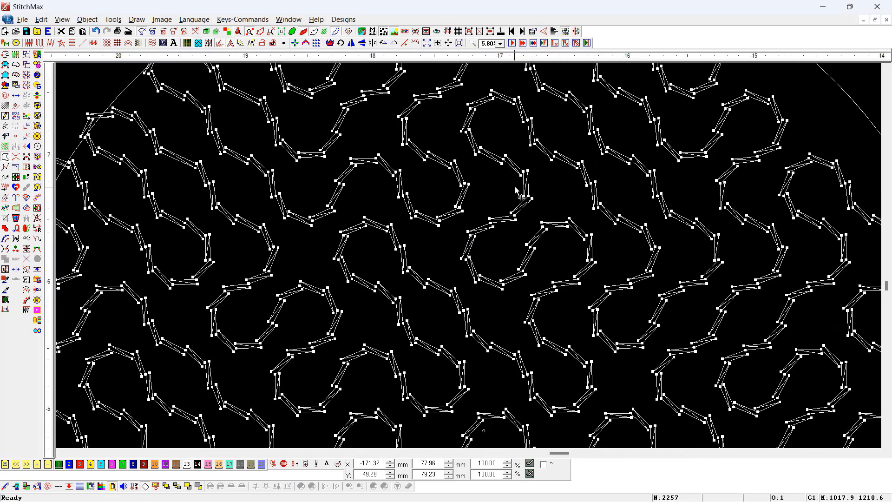
scroll(515, 186, down, 5)
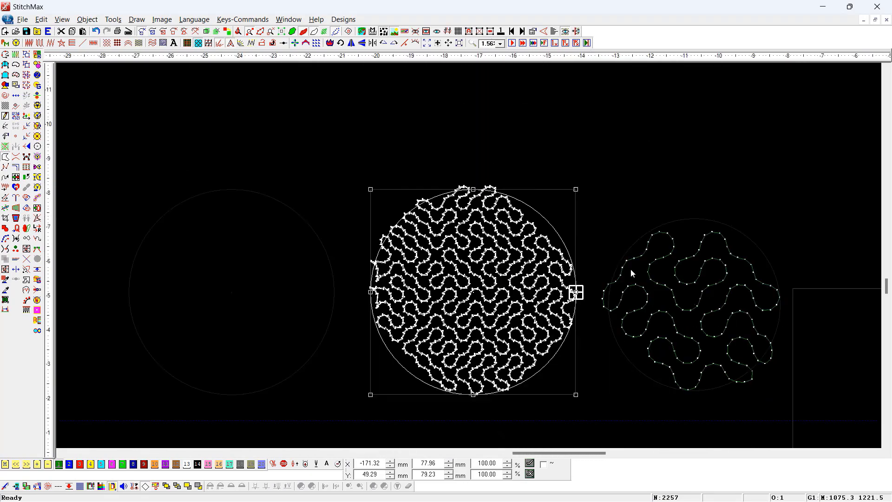
- Delete the water-filled circle, the stipple-filled circle beside it and the remaining empty circle
key(Delete)
click(715, 288)
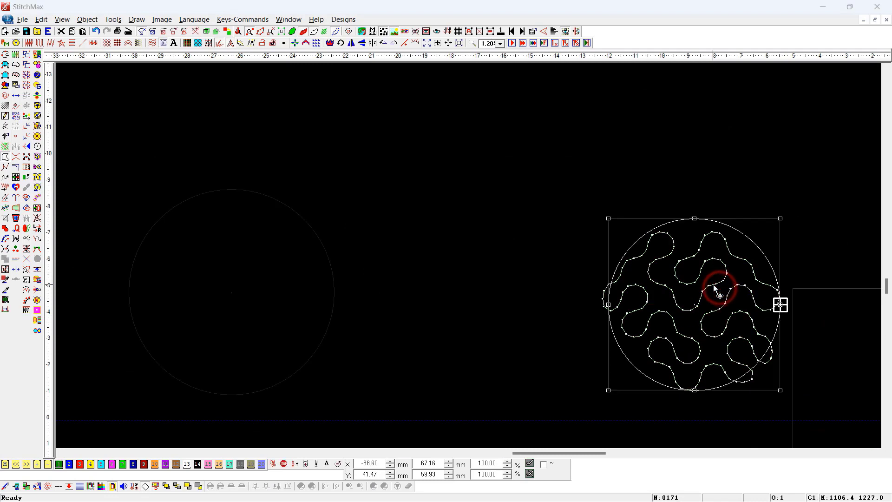
double_click(714, 289)
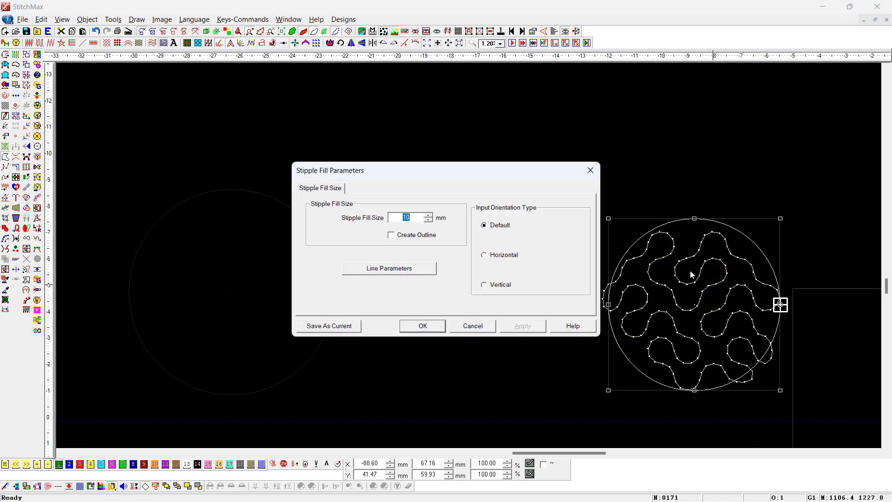
key(Escape)
scroll(711, 297, down, 2)
key(Delete)
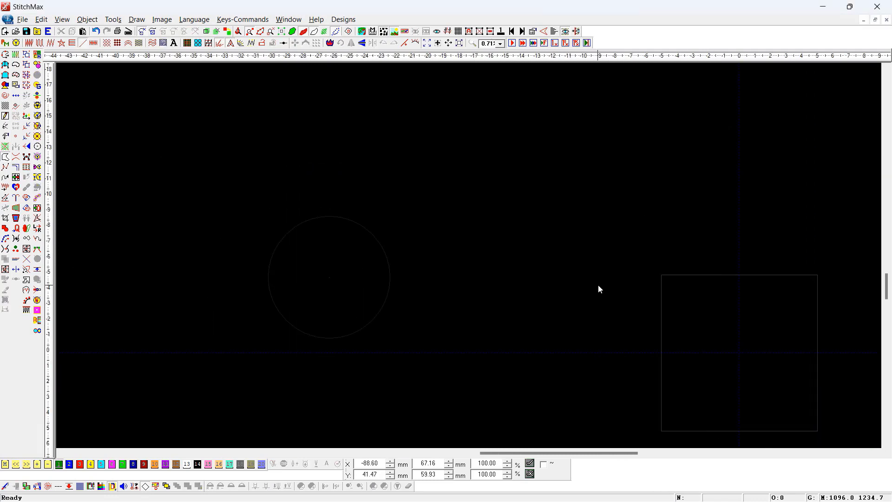
key(ctrl+a)
key(Delete)
- Draw a circle about 176 mm in diameter and apply a stipple fill to it
click(401, 171)
click(487, 277)
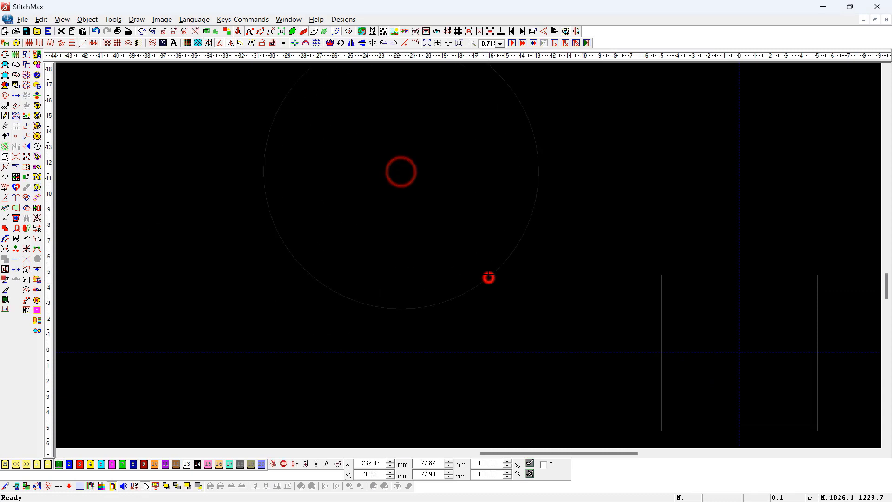
click(167, 44)
drag(299, 118, 564, 313)
drag(461, 183, 529, 331)
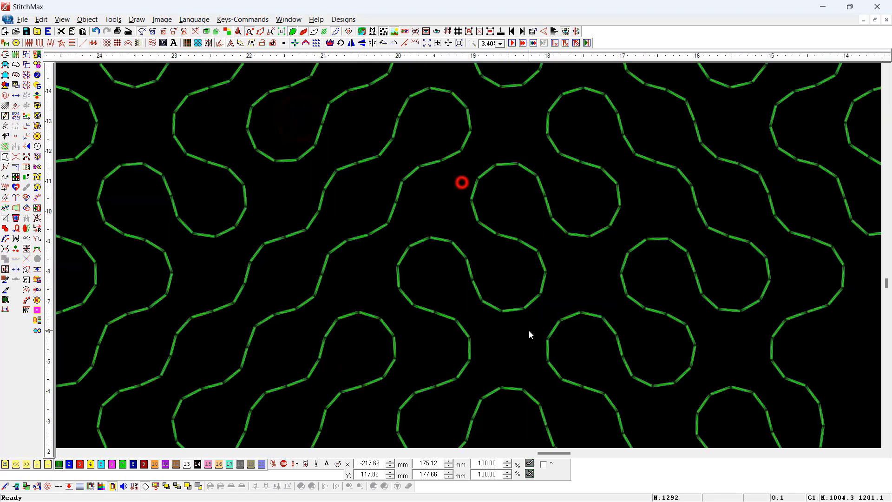
- Try the Horizontal input orientation on the stipple fill of the large circle, and undo it
scroll(550, 268, down, 1)
key(Return)
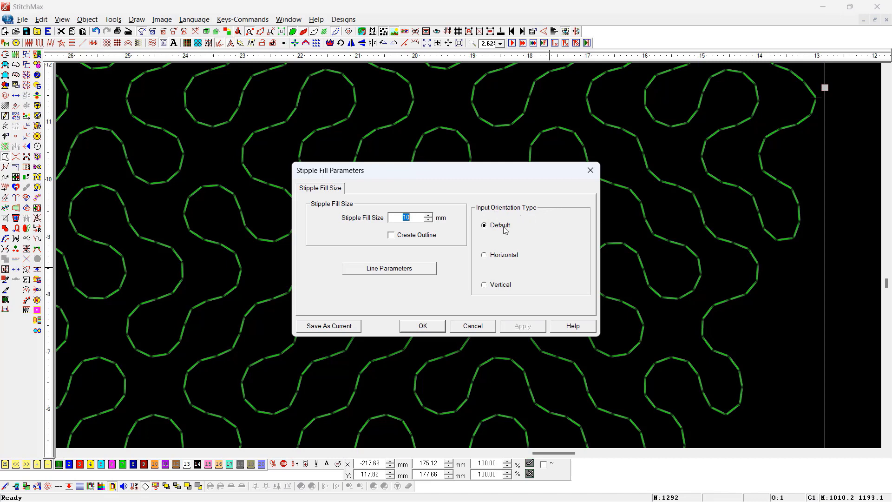
click(505, 254)
click(418, 326)
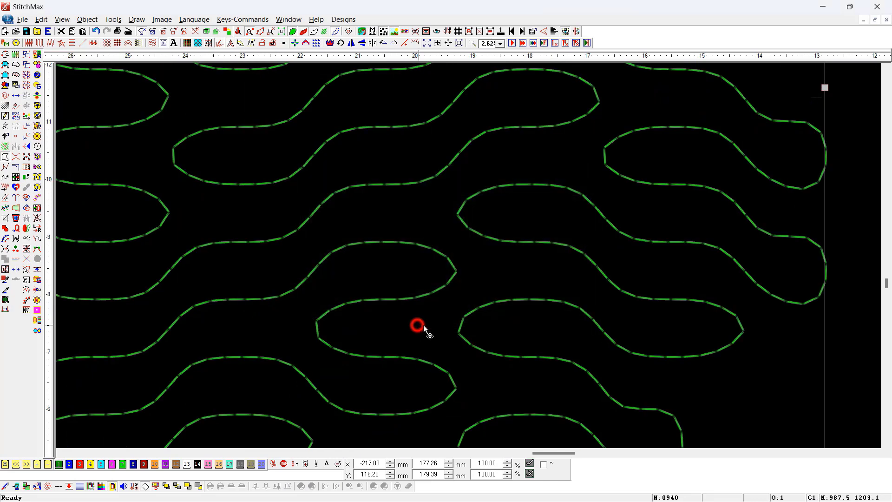
scroll(575, 306, down, 2)
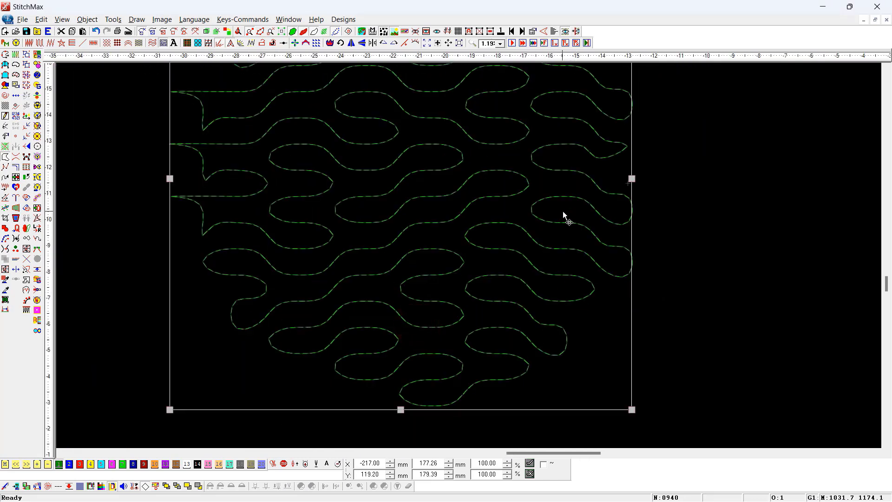
scroll(564, 215, down, 2)
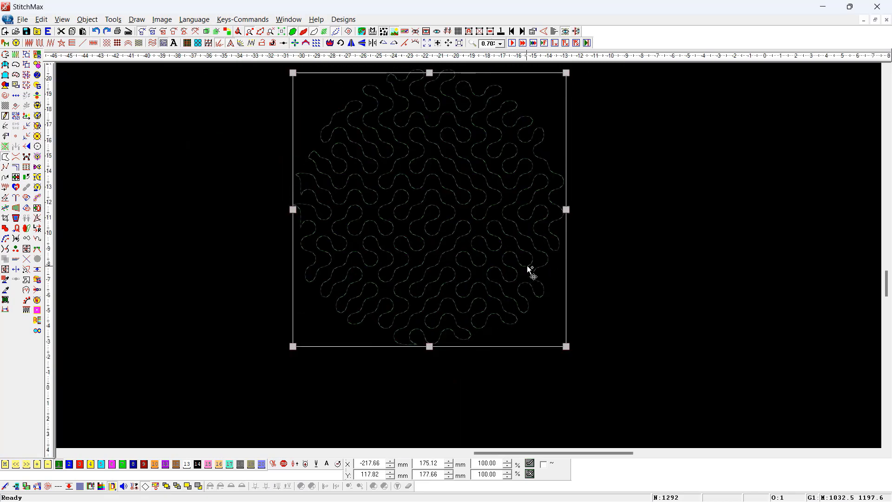
- Place a copy of the stipple-filled circle to its left and set the copy's input orientation to Horizontal
drag(527, 266, 145, 202)
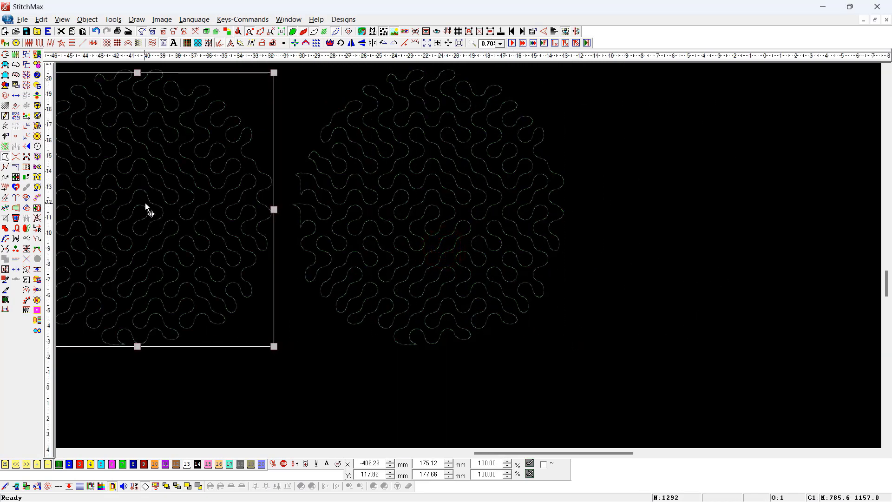
scroll(147, 204, down, 2)
key(z)
drag(381, 161, 372, 325)
right_click(446, 279)
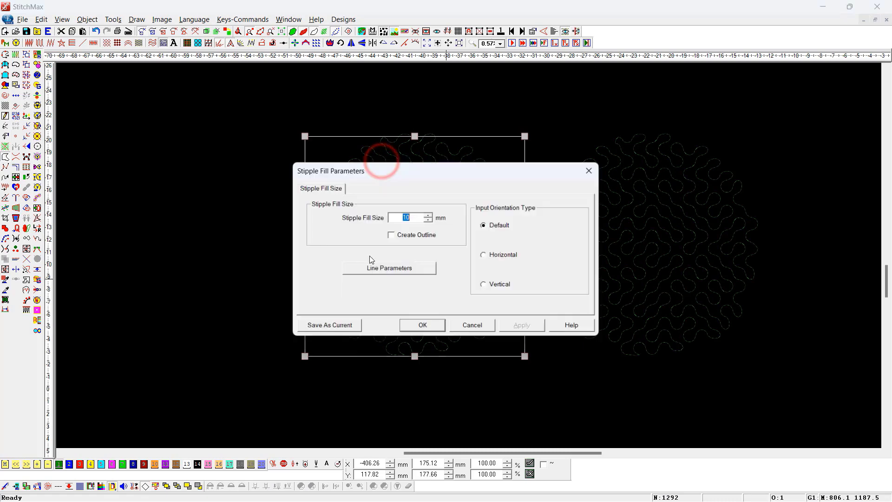
click(499, 256)
key(Return)
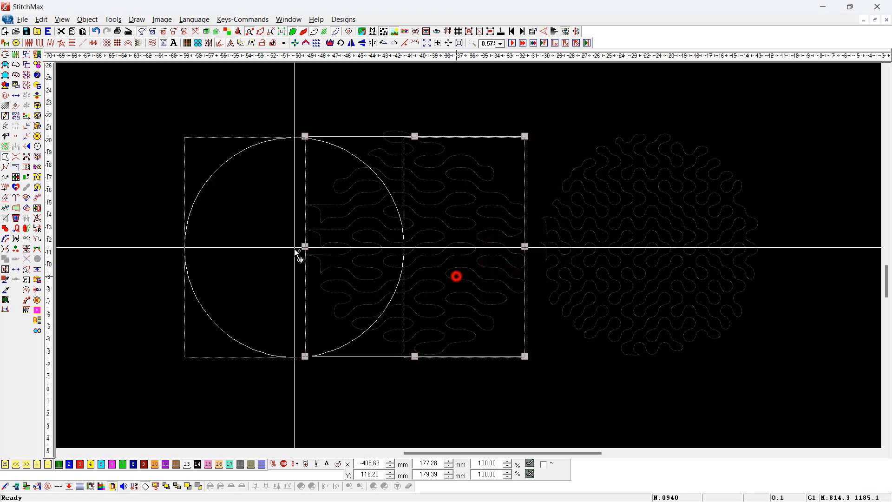
- Copy the horizontal stipple circle further left and set that copy's input orientation to Vertical
drag(298, 253, 218, 250)
right_click(219, 250)
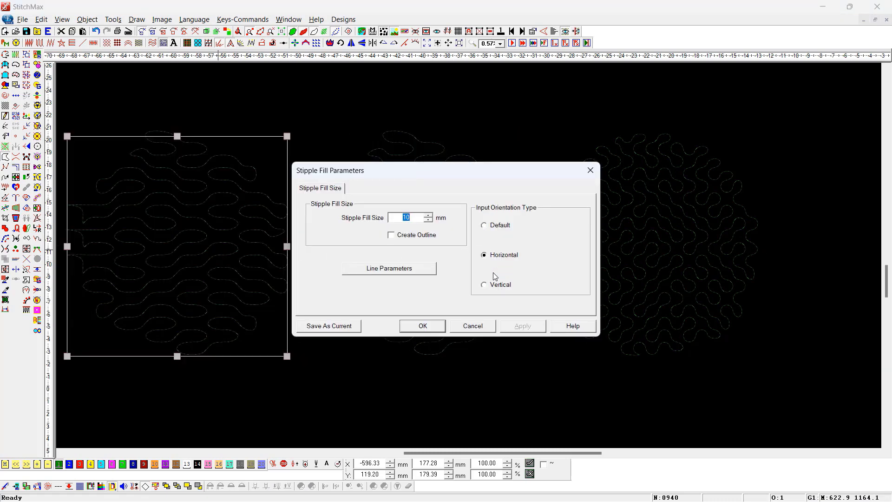
click(484, 284)
click(424, 327)
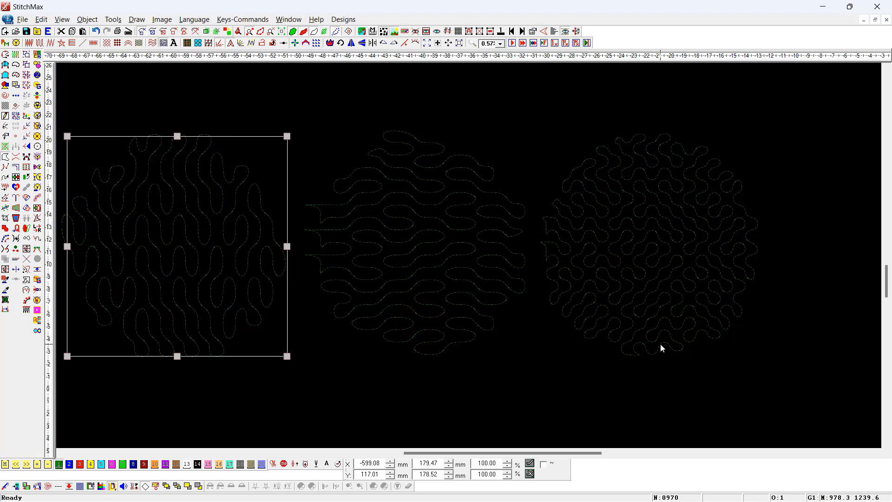
- Open the line parameters of the vertically oriented stipple fill
key(Return)
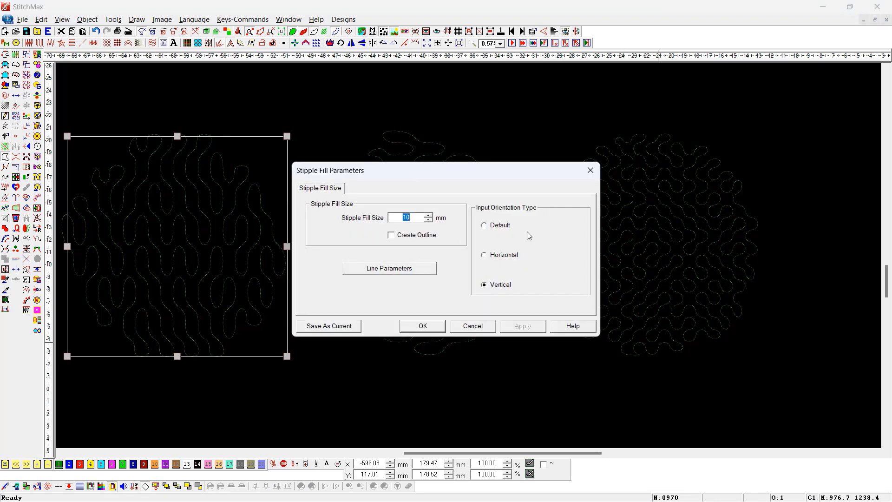
click(372, 268)
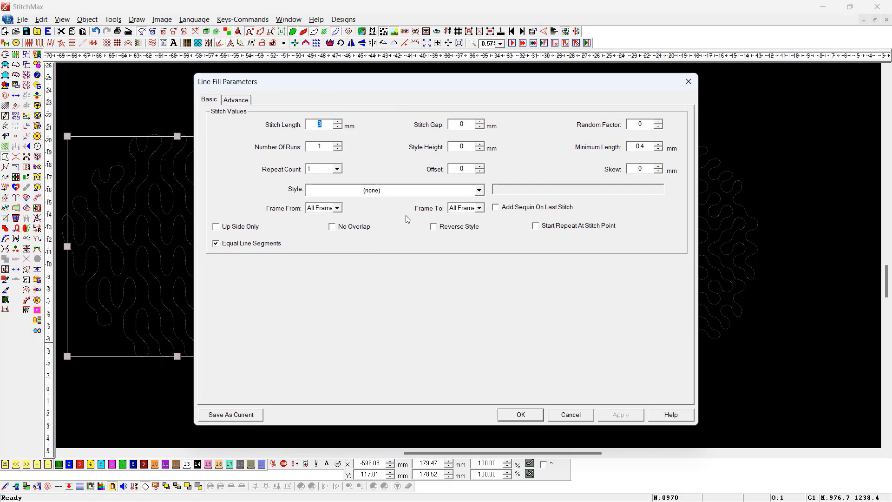